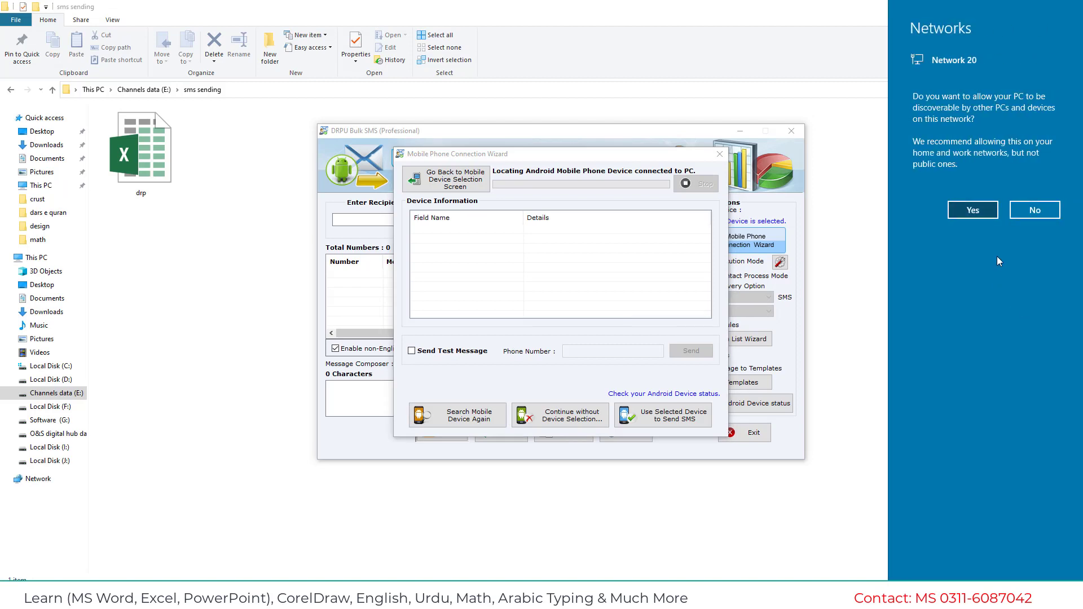
Rescan for the connected Android phone, stop the scan, and select it as the sending device.
{"action": "left_click", "coordinate": [465, 420]}
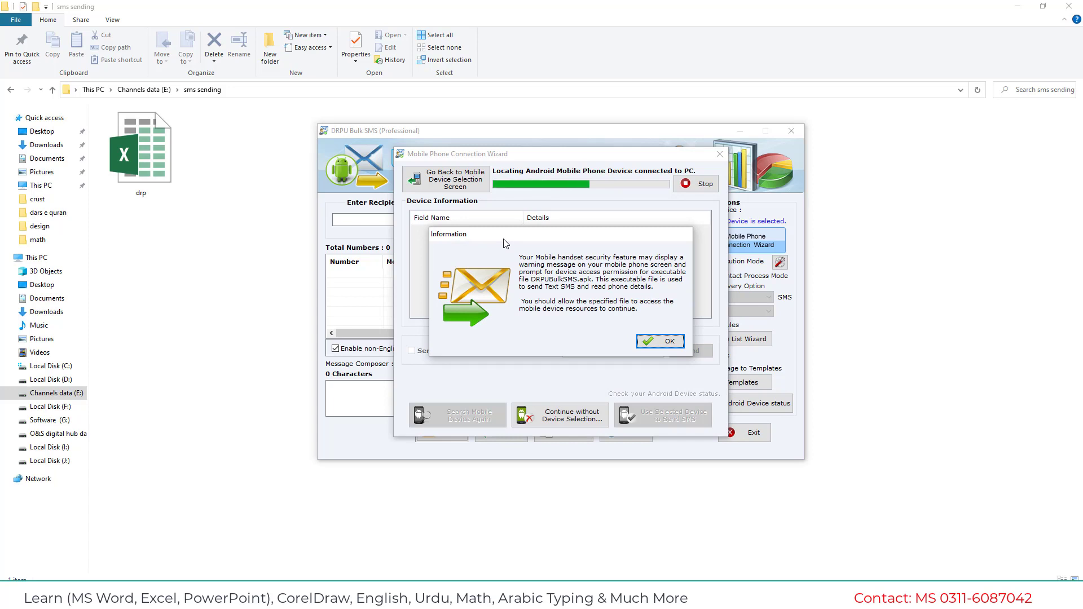
{"action": "left_click", "coordinate": [666, 340]}
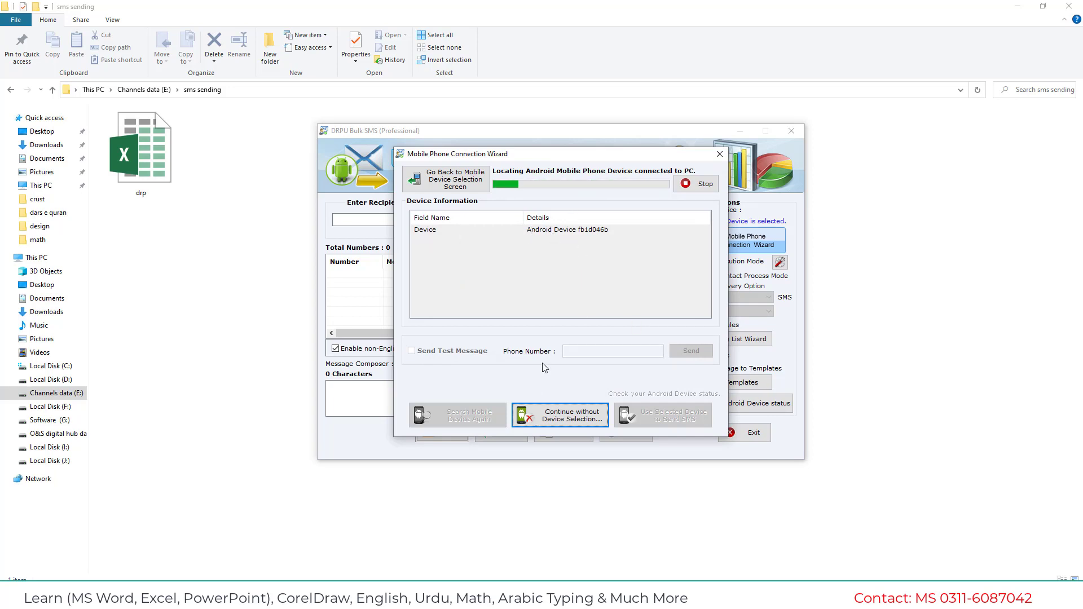
{"action": "left_click", "coordinate": [696, 184]}
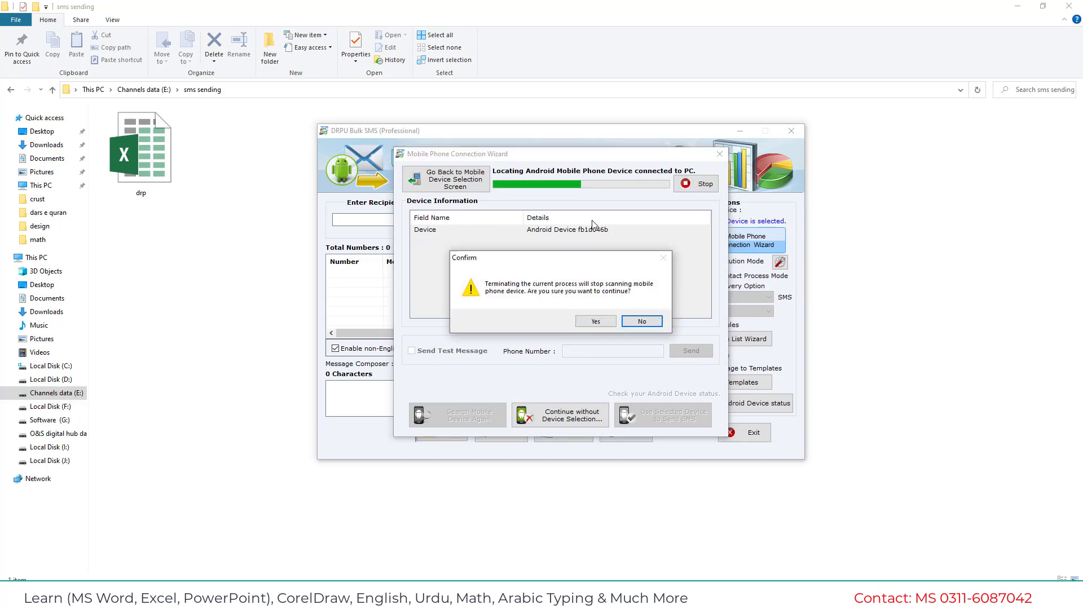
{"action": "left_click", "coordinate": [618, 319]}
{"action": "left_click", "coordinate": [538, 232]}
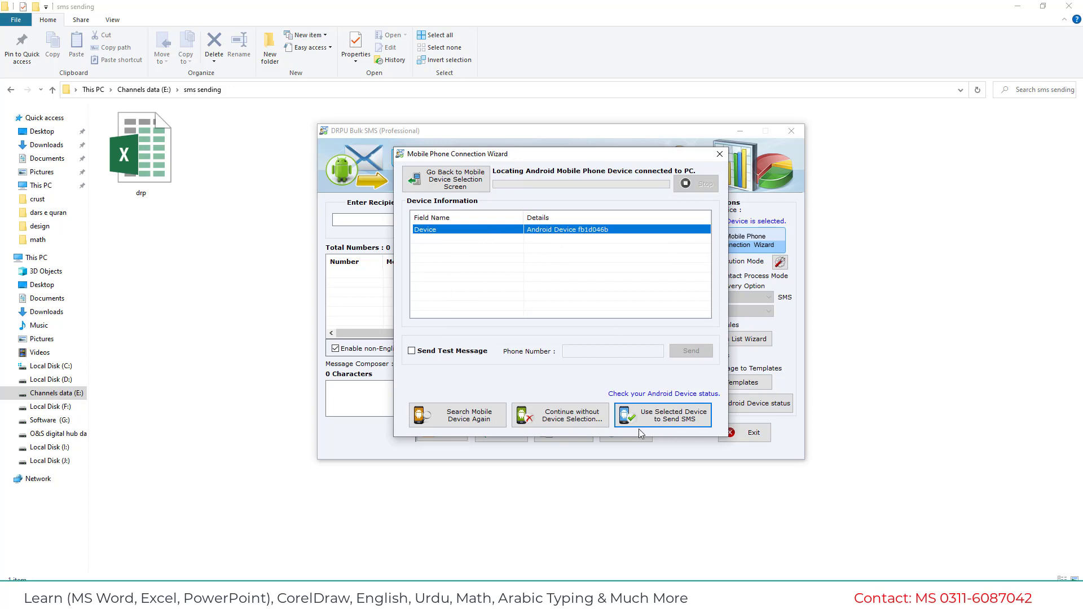
{"action": "left_click", "coordinate": [675, 416]}
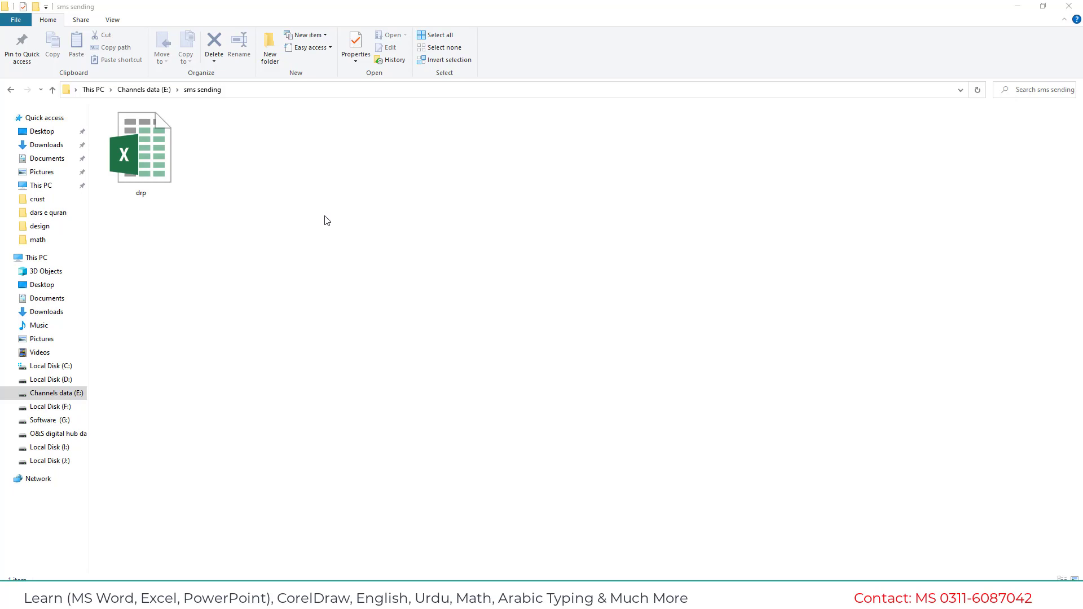
Create a new Excel worksheet named 'custmer nmbrs' in the sms sending folder and open it.
{"action": "right_click", "coordinate": [270, 185]}
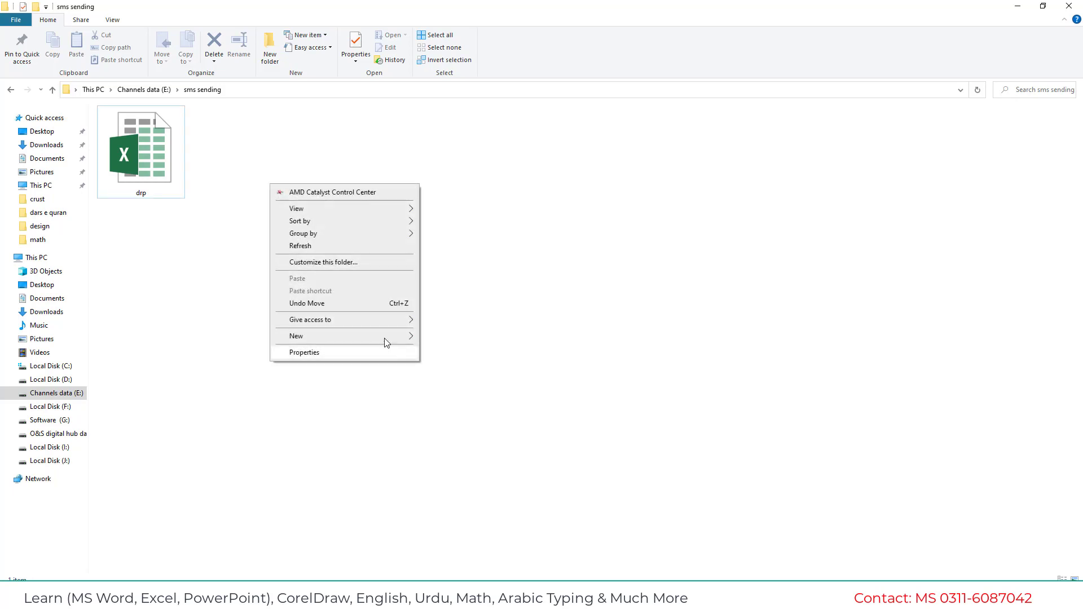
{"action": "mouse_move", "coordinate": [389, 336]}
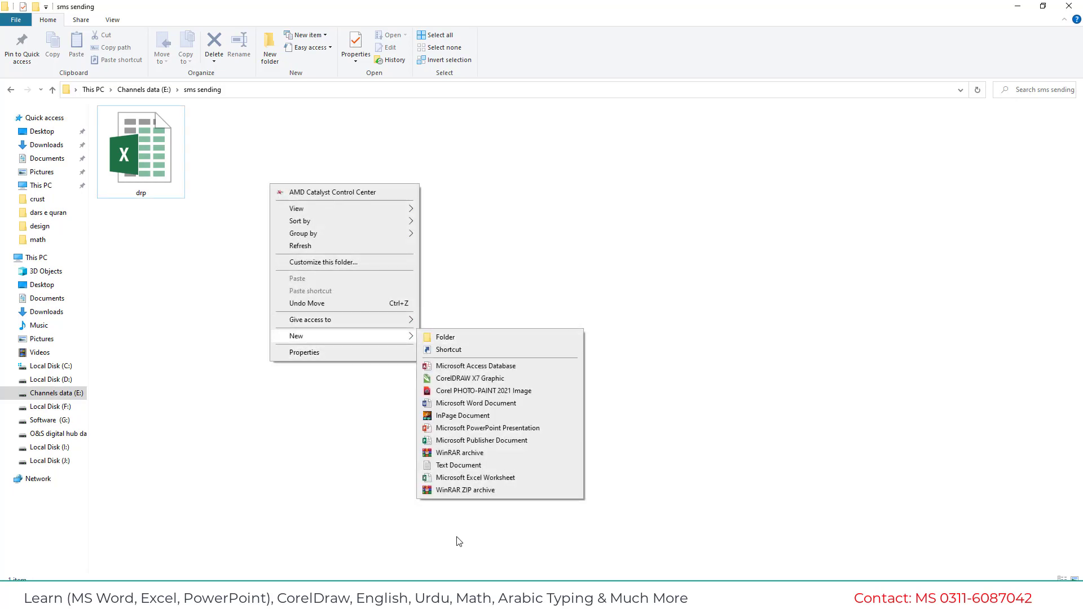
{"action": "left_click", "coordinate": [451, 477]}
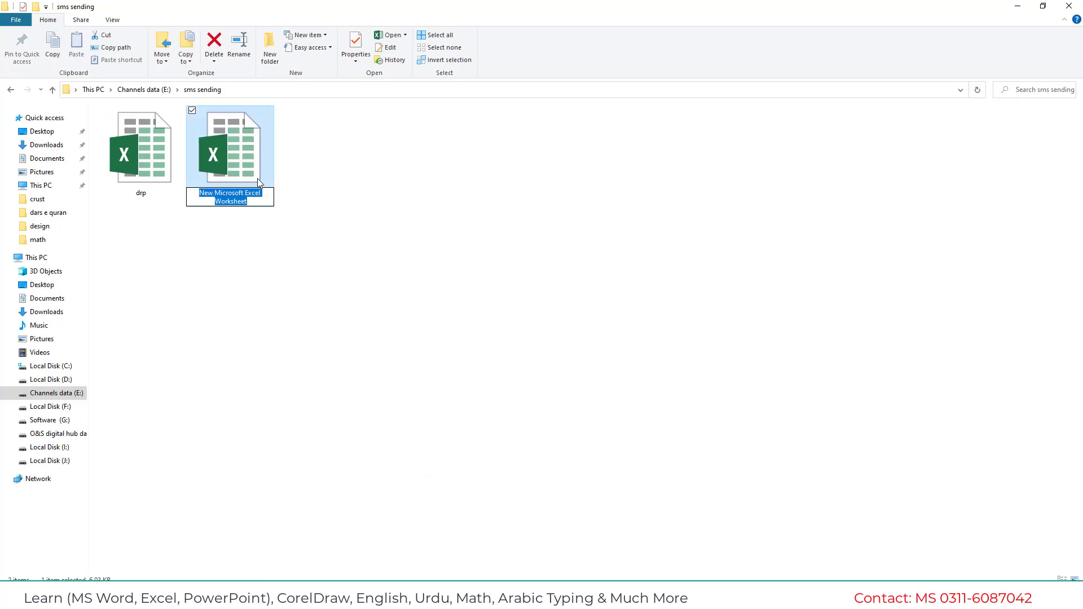
{"action": "type", "text": "cus"}
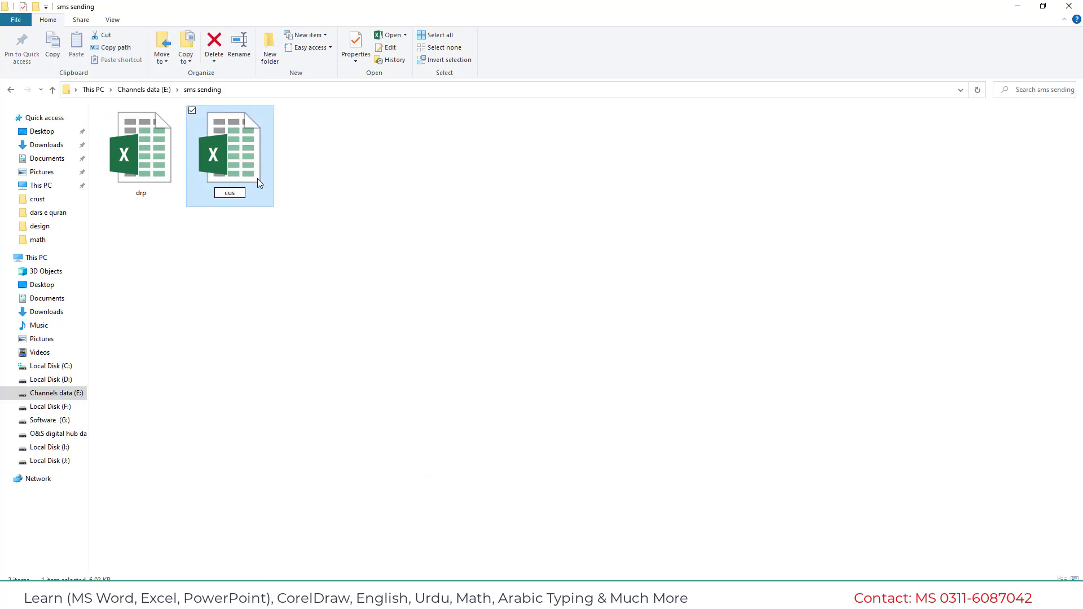
{"action": "type", "text": "tmer nmbrs"}
{"action": "key", "text": "Return"}
{"action": "key", "text": "Return"}
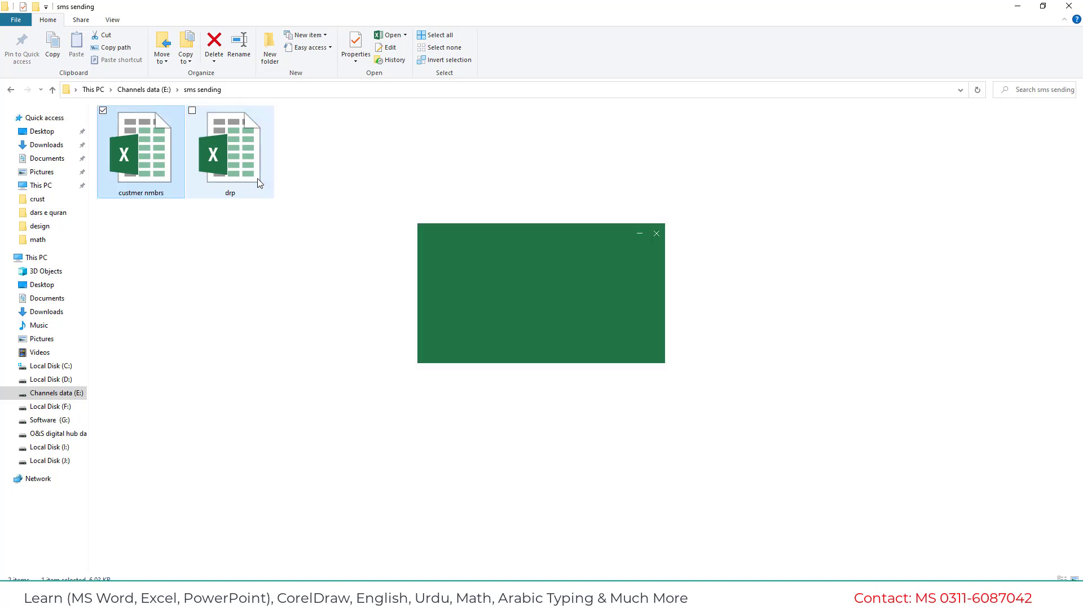
Maximize the workbook, enter heading 'nmbrs' in A1 and the customer's phone number in A2.
{"action": "left_click", "coordinate": [562, 51]}
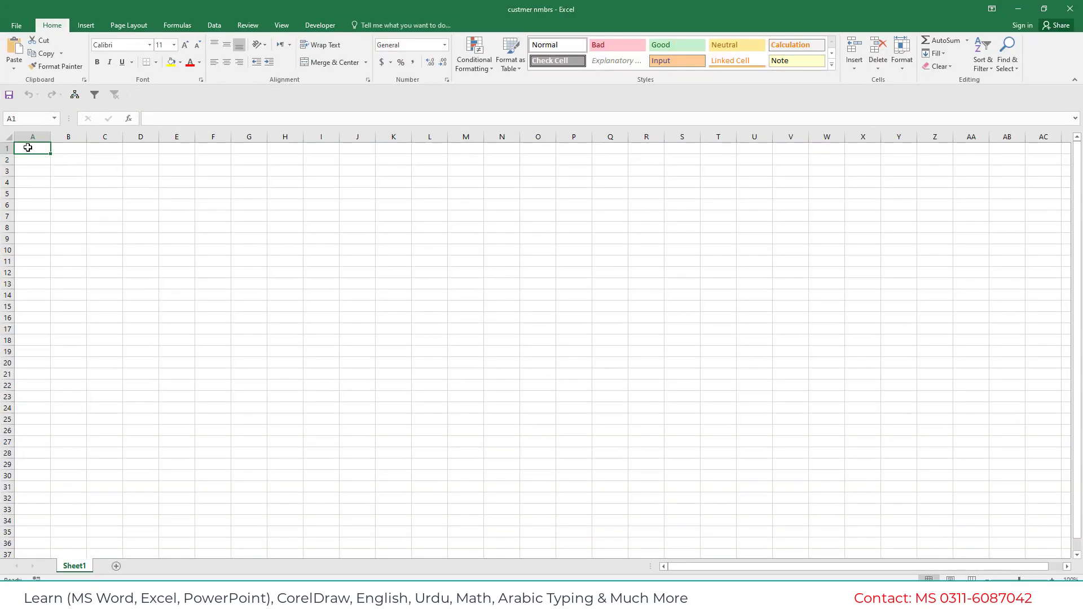
{"action": "type", "text": "format"}
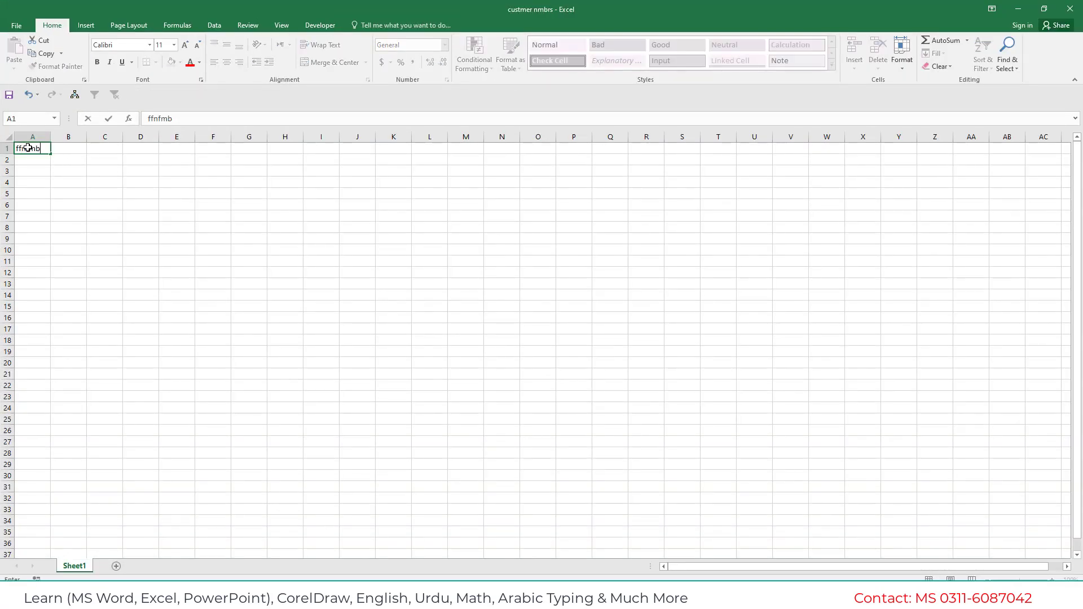
{"action": "key", "text": "BackSpace"}
{"action": "key", "text": "BackSpace"}
{"action": "key", "text": "BackSpace"}
{"action": "key", "text": "BackSpace"}
{"action": "key", "text": "BackSpace"}
{"action": "key", "text": "BackSpace"}
{"action": "key", "text": "Return"}
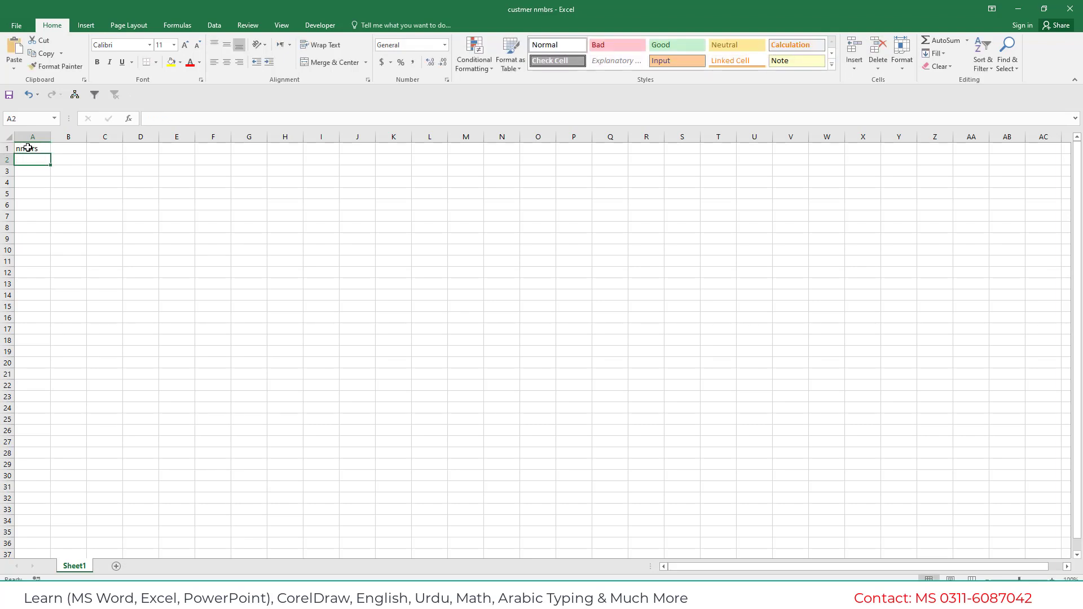
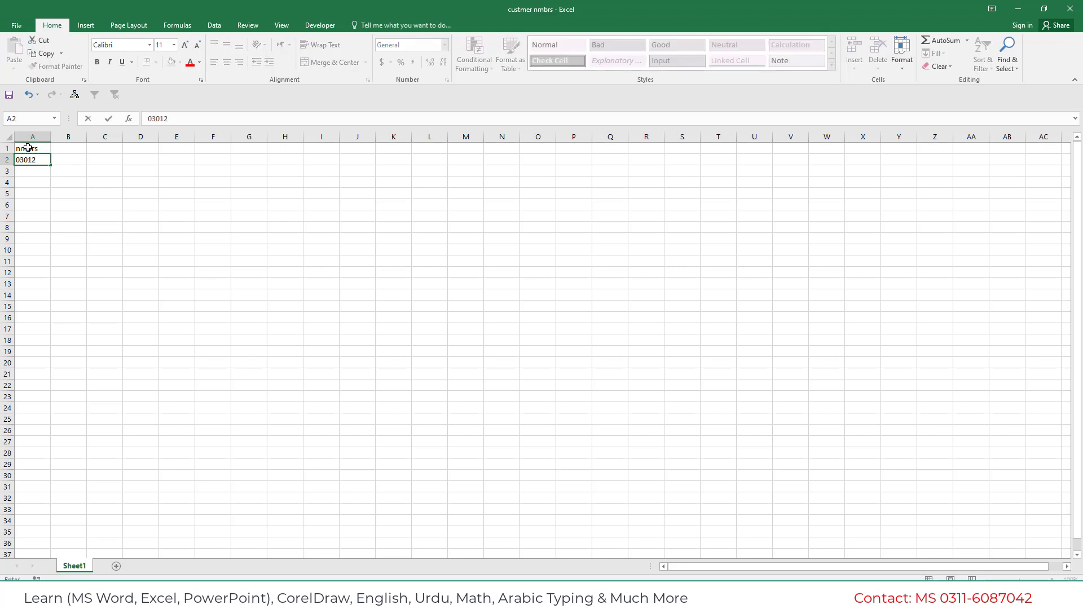
{"action": "key", "text": "Return"}
Format column A as Text and restore the leading 0 on the number in A2.
{"action": "left_click", "coordinate": [32, 136]}
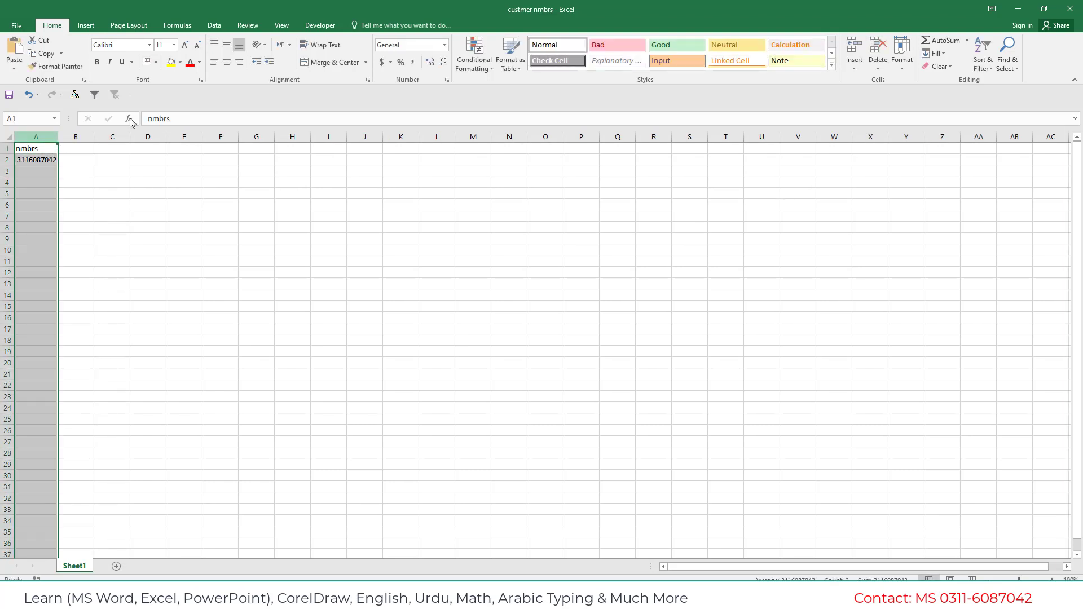
{"action": "left_click", "coordinate": [444, 45]}
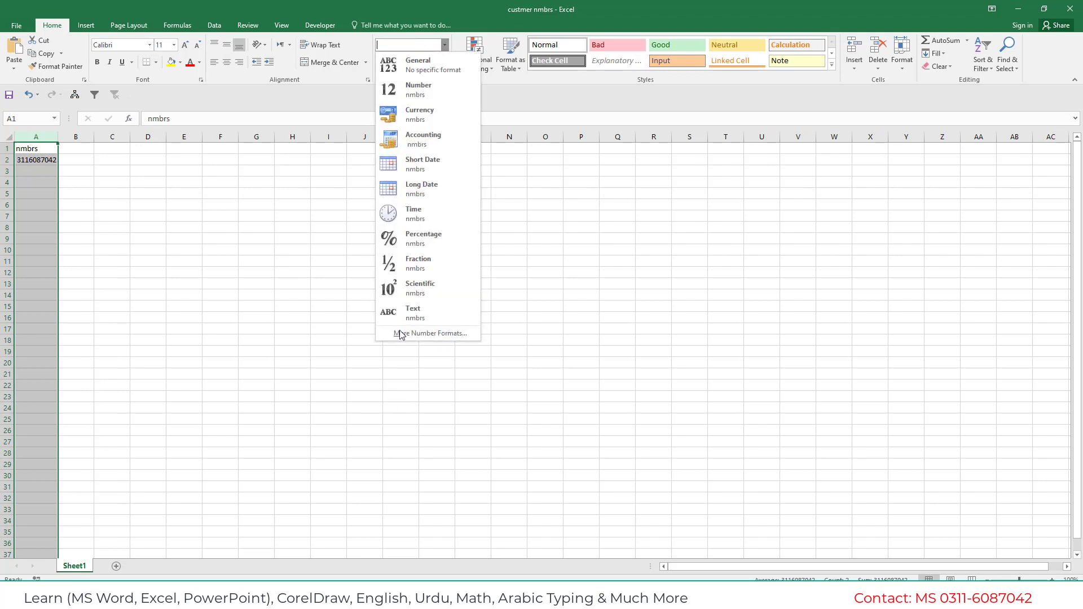
{"action": "left_click", "coordinate": [400, 311]}
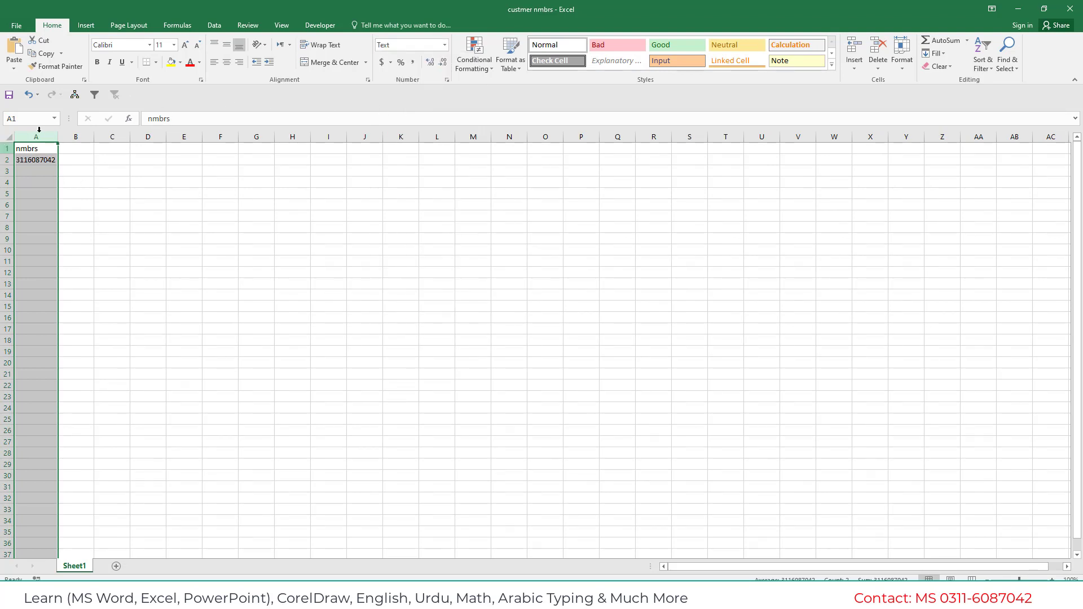
{"action": "left_click", "coordinate": [444, 45]}
{"action": "left_click", "coordinate": [422, 311]}
{"action": "left_click", "coordinate": [18, 161]}
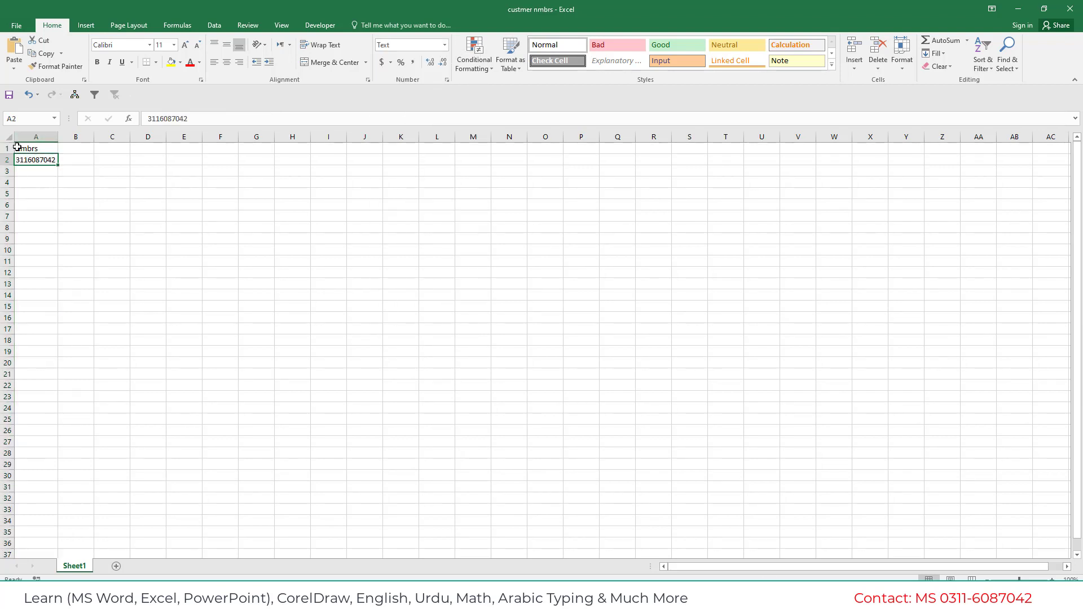
{"action": "double_click", "coordinate": [19, 159]}
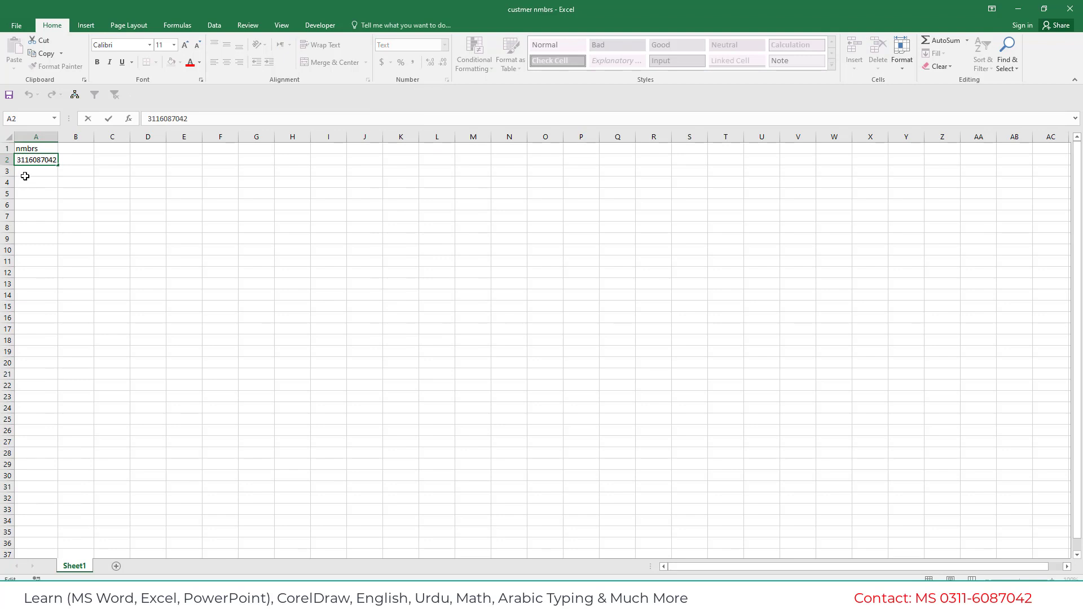
{"action": "type", "text": "0"}
{"action": "key", "text": "Return"}
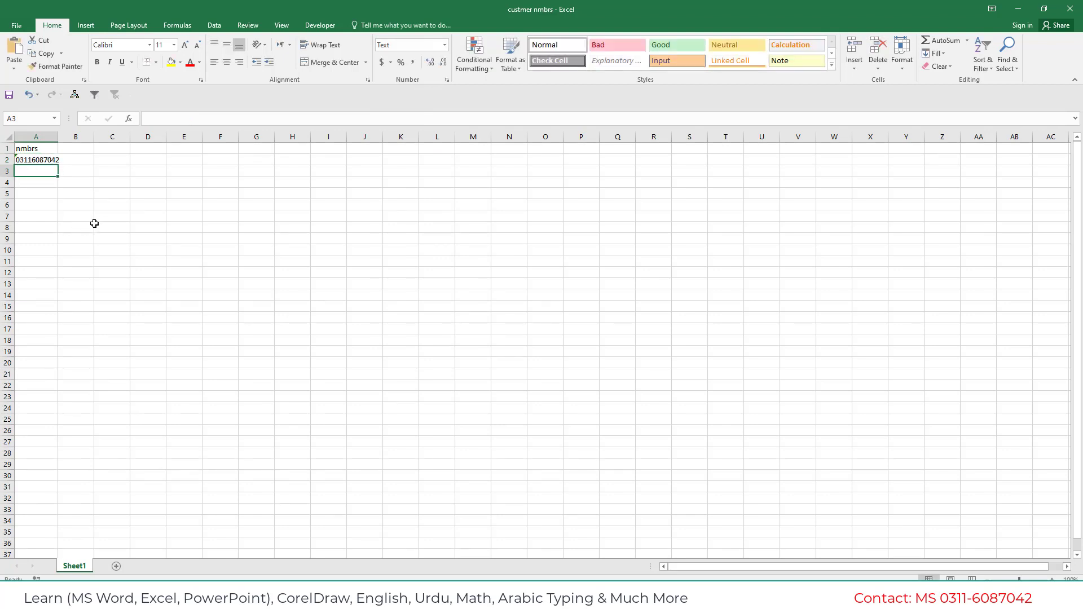
Fill the number down from A2 to A17, autofit column A, and close Excel.
{"action": "left_click", "coordinate": [46, 163]}
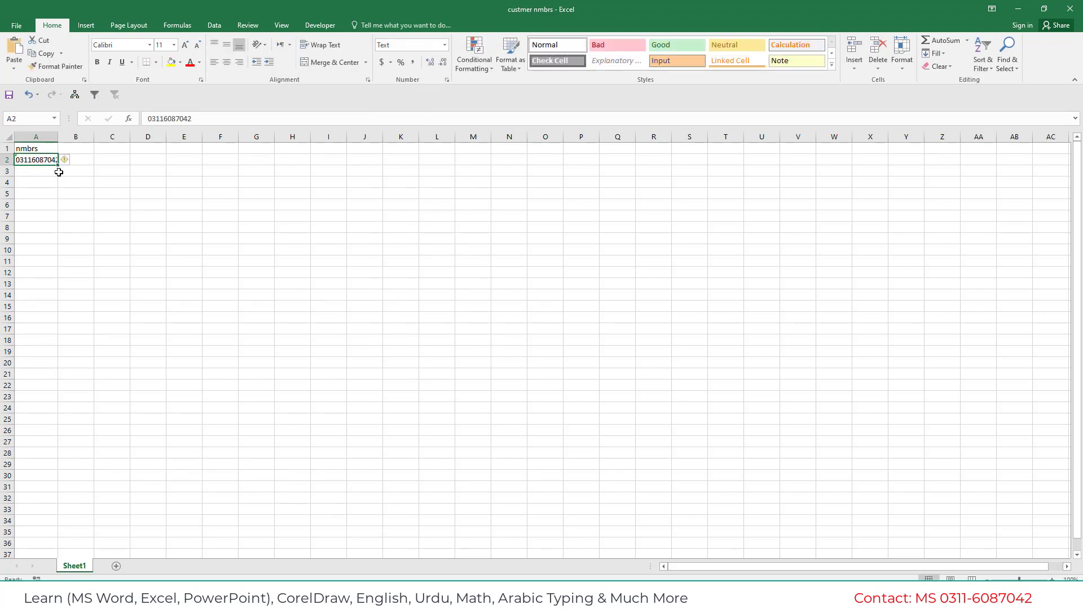
{"action": "left_click_drag", "start_coordinate": [60, 170], "coordinate": [63, 332]}
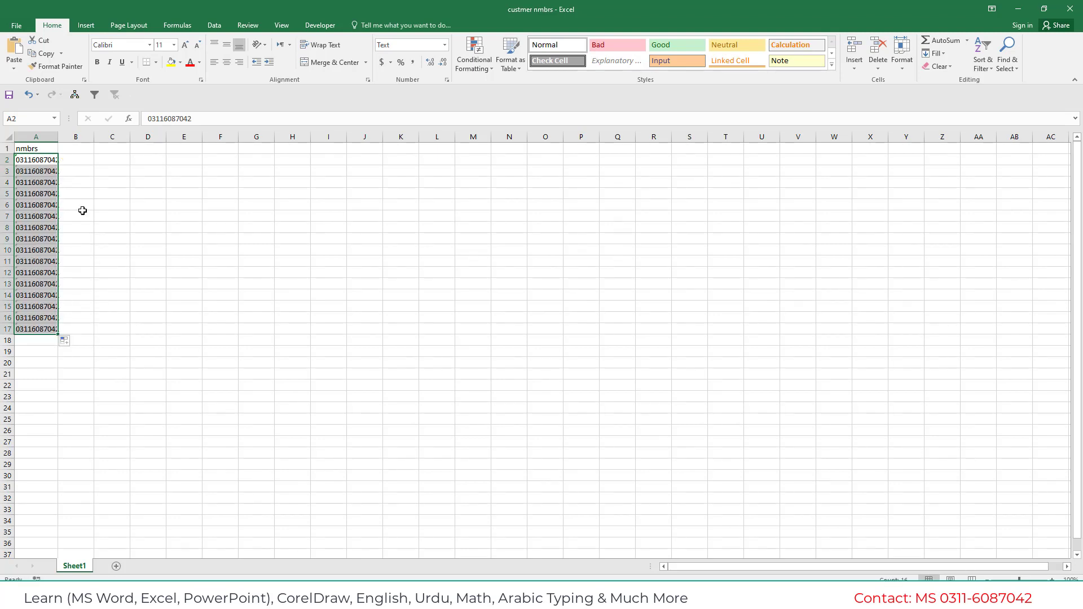
{"action": "double_click", "coordinate": [58, 137]}
{"action": "left_click", "coordinate": [97, 234]}
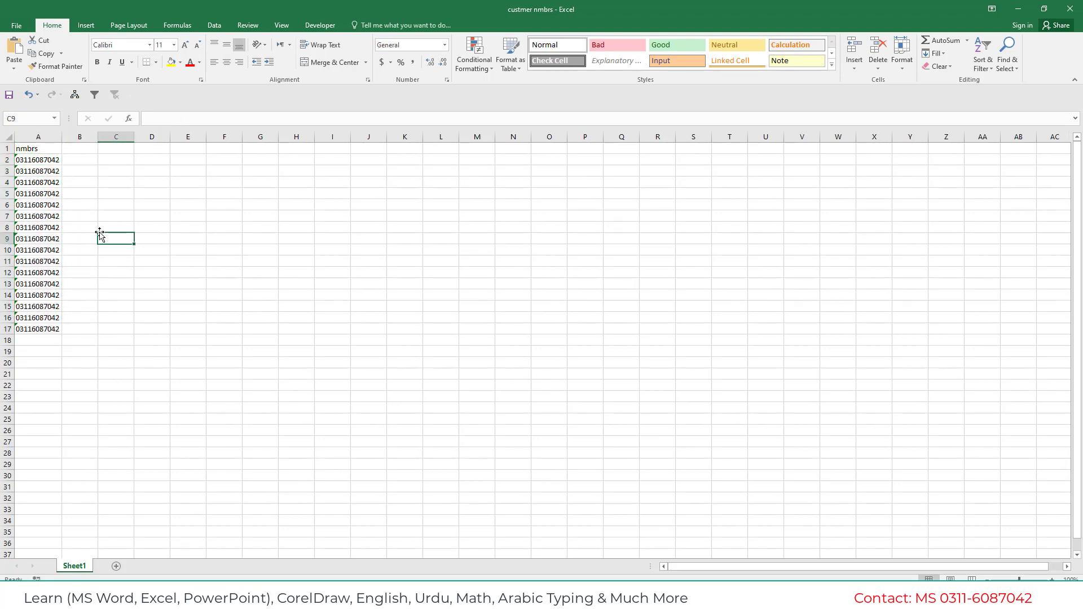
{"action": "left_click", "coordinate": [36, 164]}
{"action": "left_click_drag", "start_coordinate": [35, 163], "coordinate": [42, 332]}
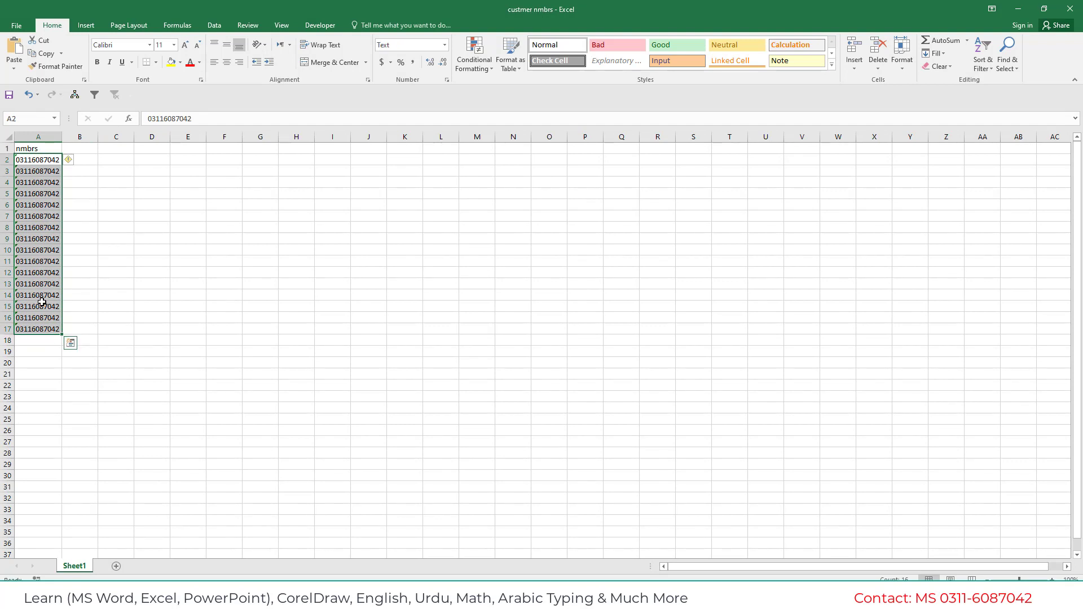
{"action": "left_click", "coordinate": [1070, 9]}
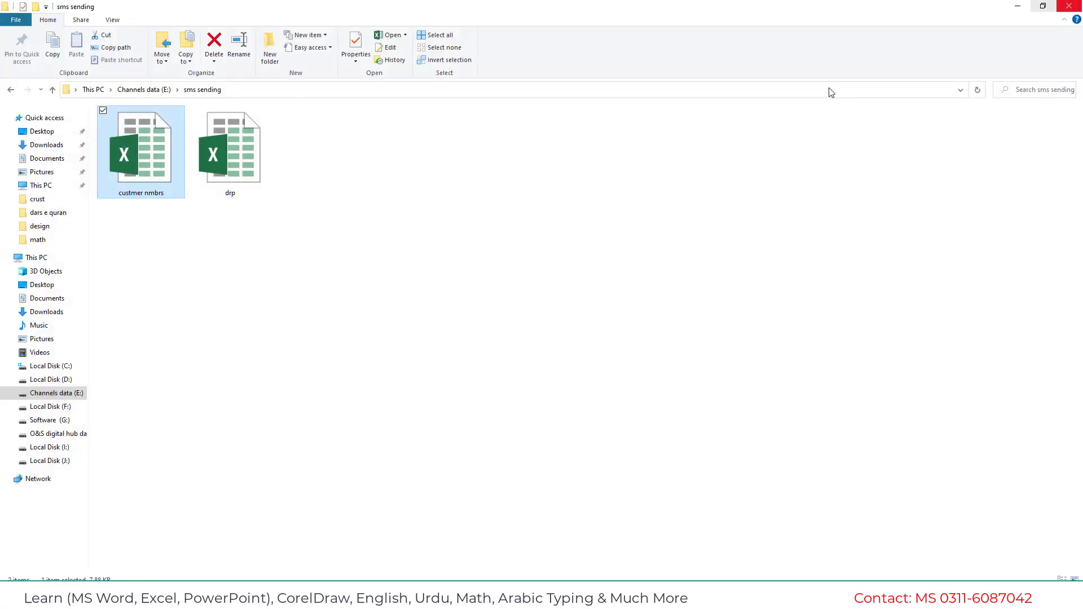
{"action": "left_click", "coordinate": [407, 404]}
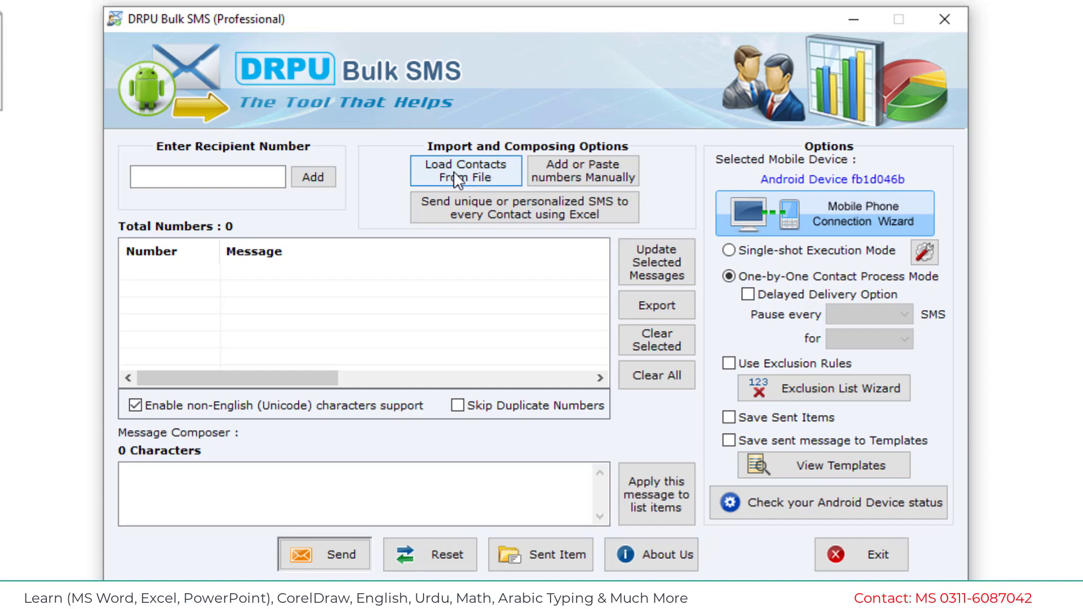
Load contacts from 'custmer nmbrs', Sheet1, importing the nmbrs column's 16 numbers.
{"action": "left_click", "coordinate": [455, 176]}
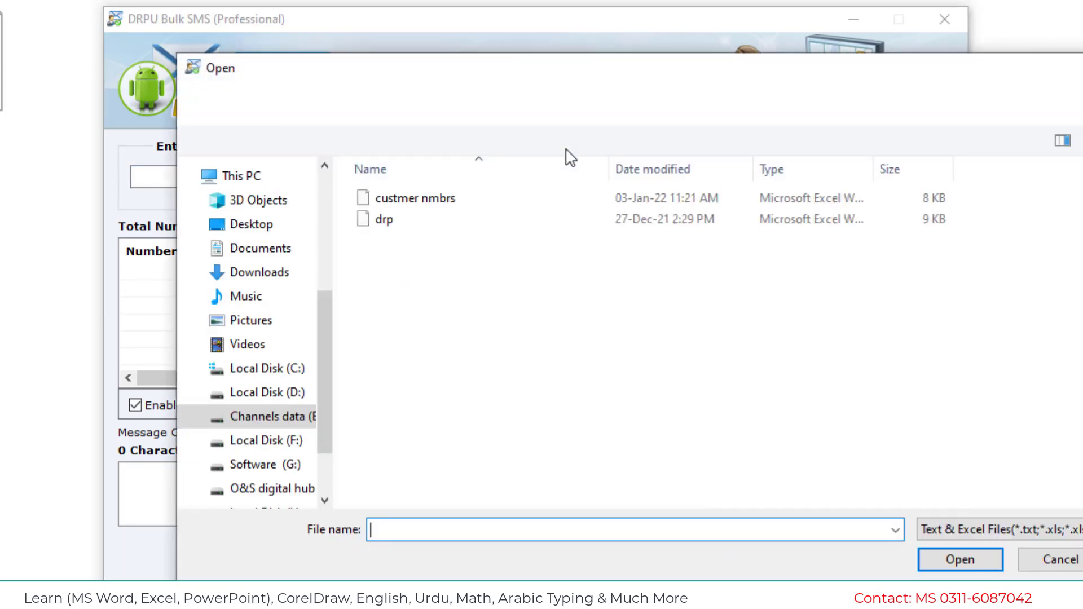
{"action": "left_click", "coordinate": [417, 200]}
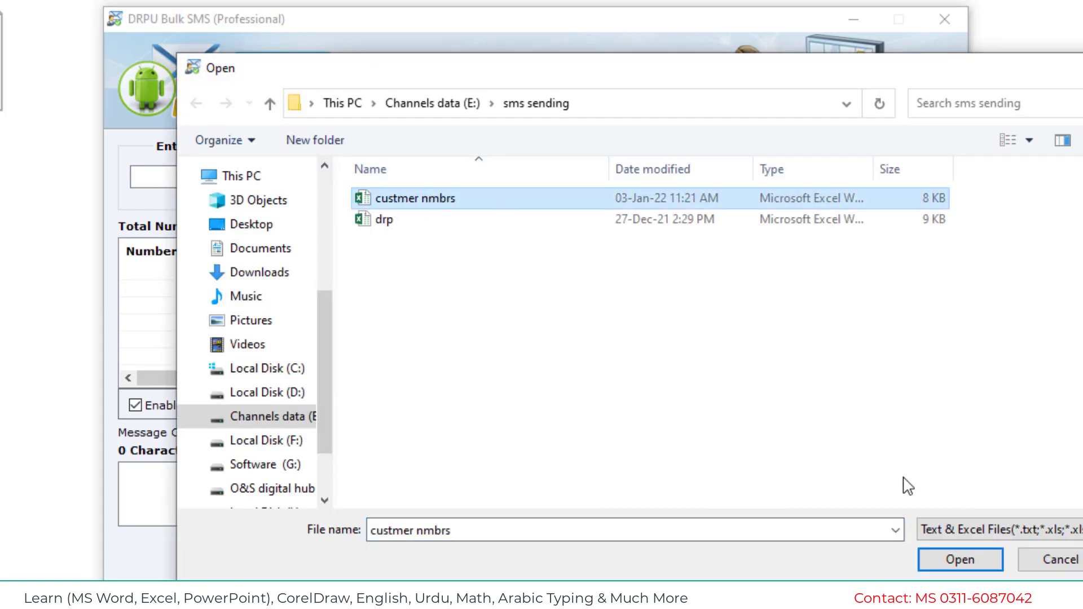
{"action": "left_click", "coordinate": [961, 559]}
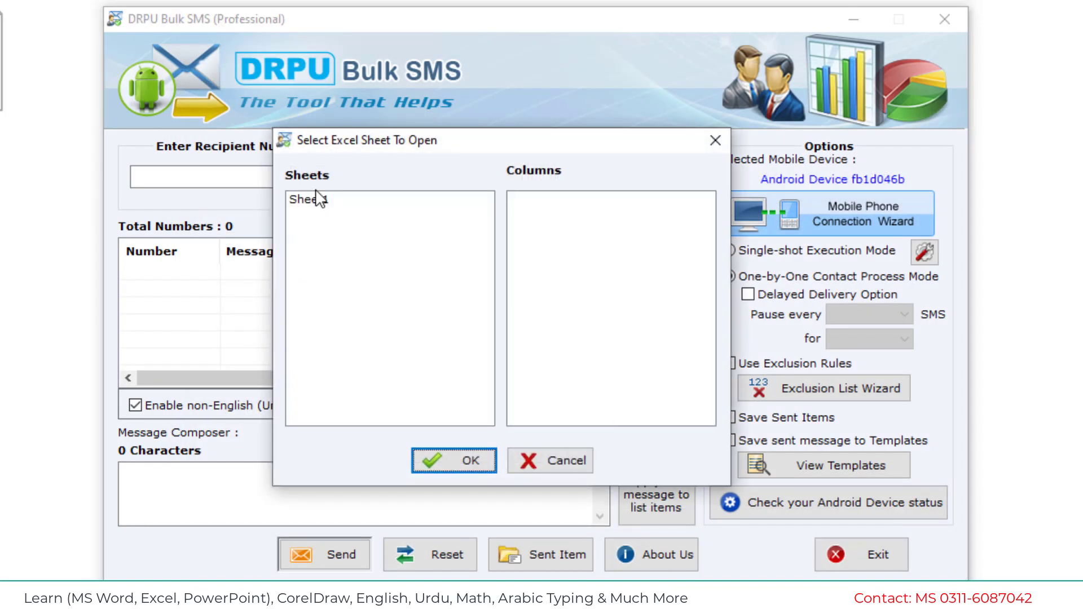
{"action": "left_click", "coordinate": [317, 203]}
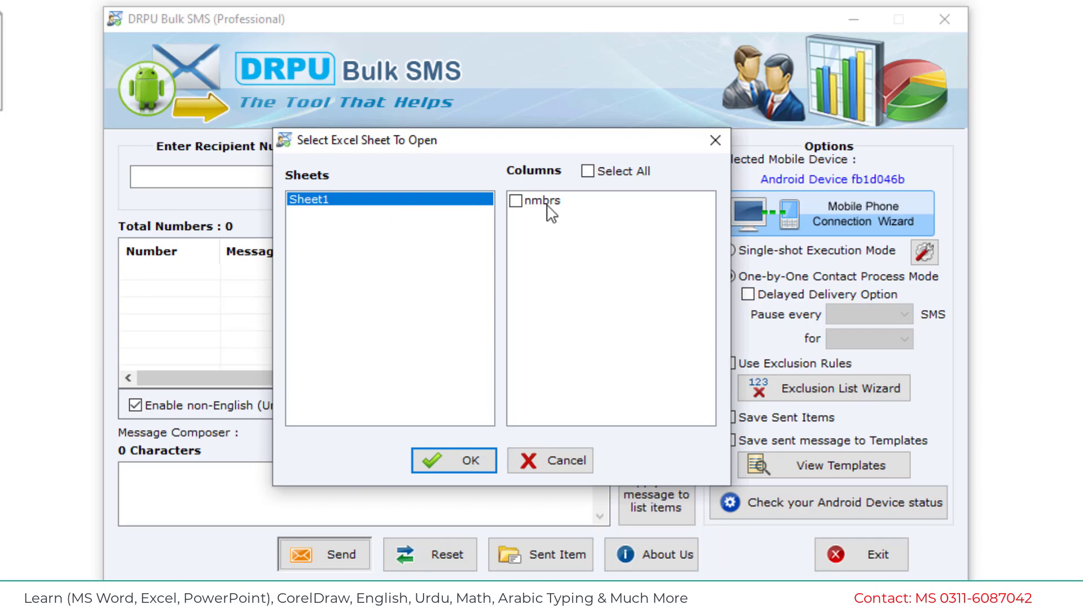
{"action": "left_click", "coordinate": [546, 203]}
{"action": "left_click", "coordinate": [520, 201]}
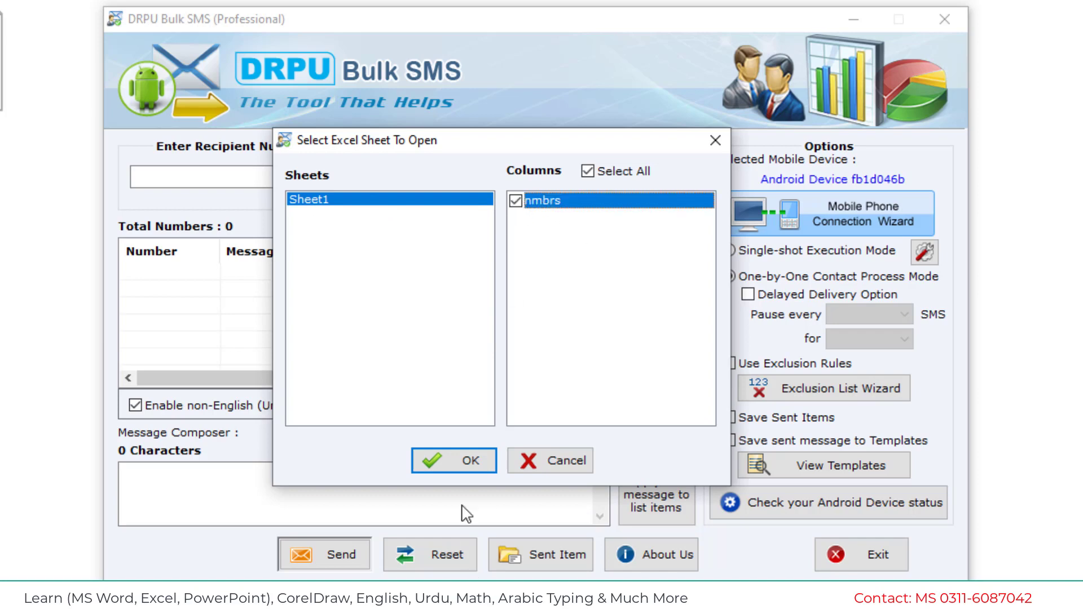
{"action": "left_click", "coordinate": [465, 460]}
{"action": "left_click", "coordinate": [178, 276]}
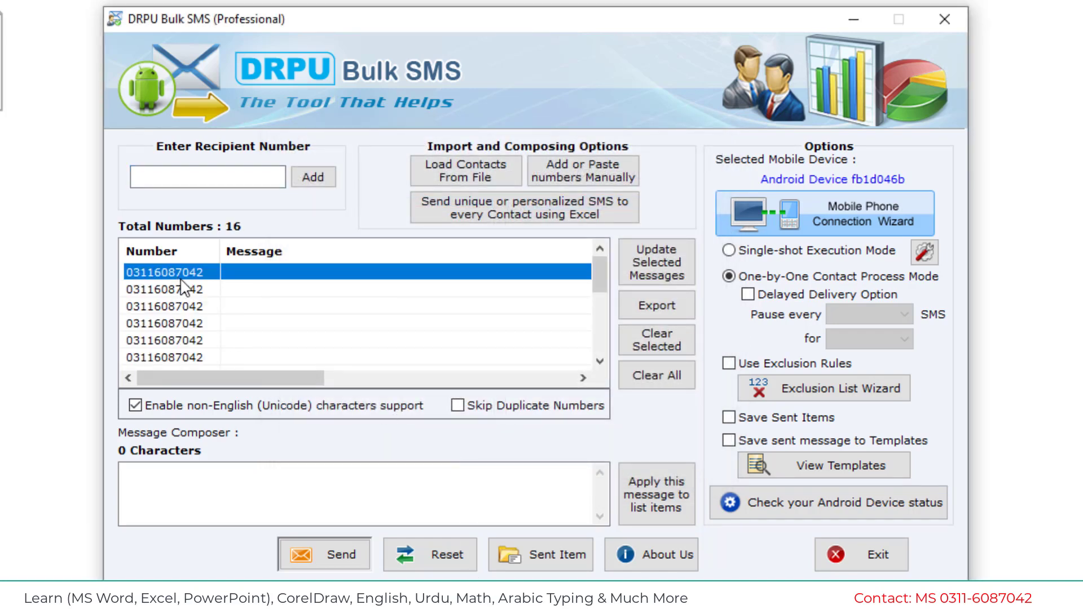
{"action": "scroll", "coordinate": [181, 278], "scroll_direction": "down", "scroll_amount": 4}
{"action": "scroll", "coordinate": [184, 283], "scroll_direction": "up", "scroll_amount": 4}
{"action": "left_click", "coordinate": [253, 504]}
{"action": "left_click", "coordinate": [253, 504]}
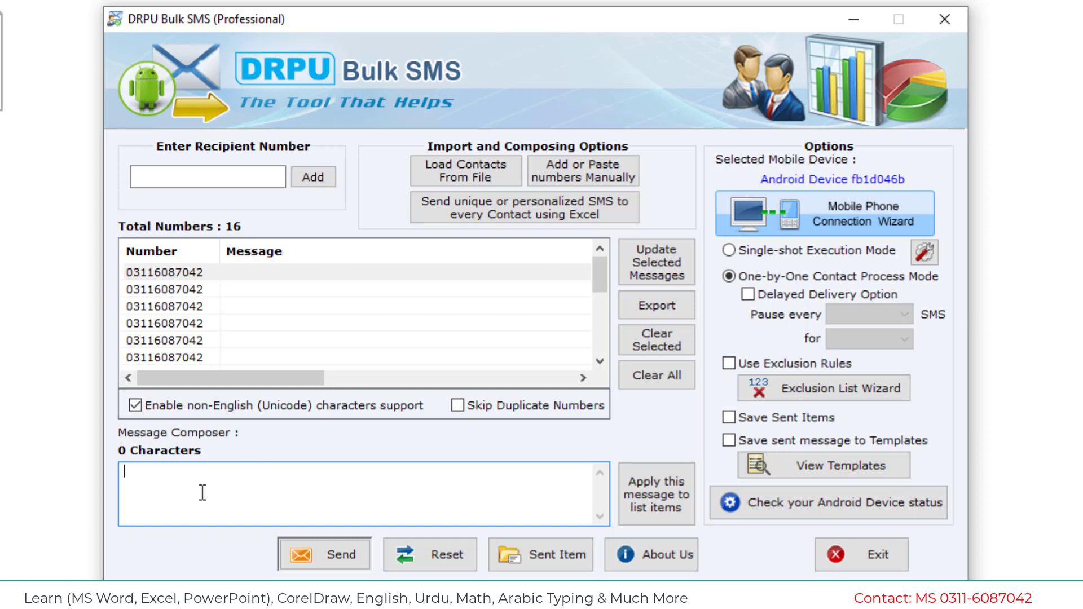
Type 'hi, this is test msg' into the Message Composer, correcting the typos.
{"action": "type", "text": "hi,"}
{"action": "key", "text": "BackSpace"}
{"action": "type", "text": ", this is tes"}
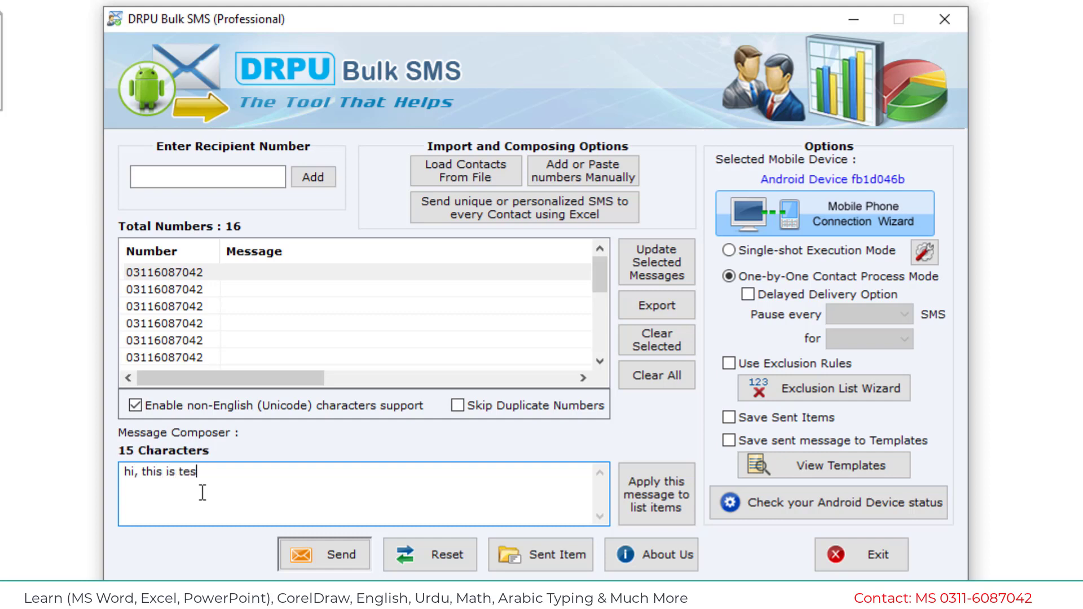
{"action": "type", "text": "t mst"}
{"action": "key", "text": "BackSpace"}
{"action": "type", "text": "g"}
{"action": "left_click", "coordinate": [466, 290]}
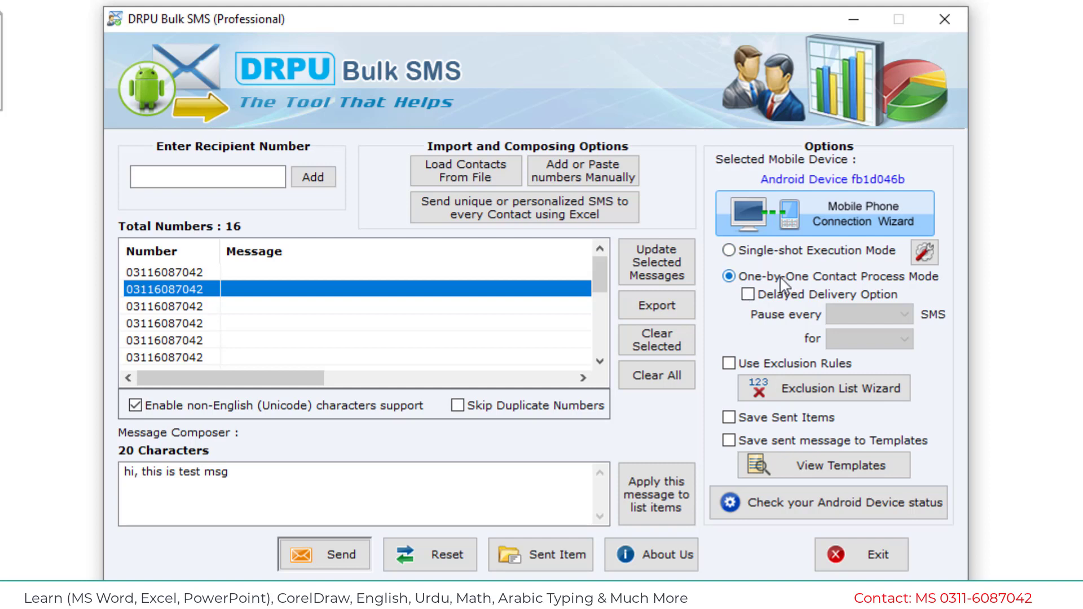
Enable Delayed Delivery Option, pausing every 1 SMS for 5 Seconds.
{"action": "left_click", "coordinate": [747, 295]}
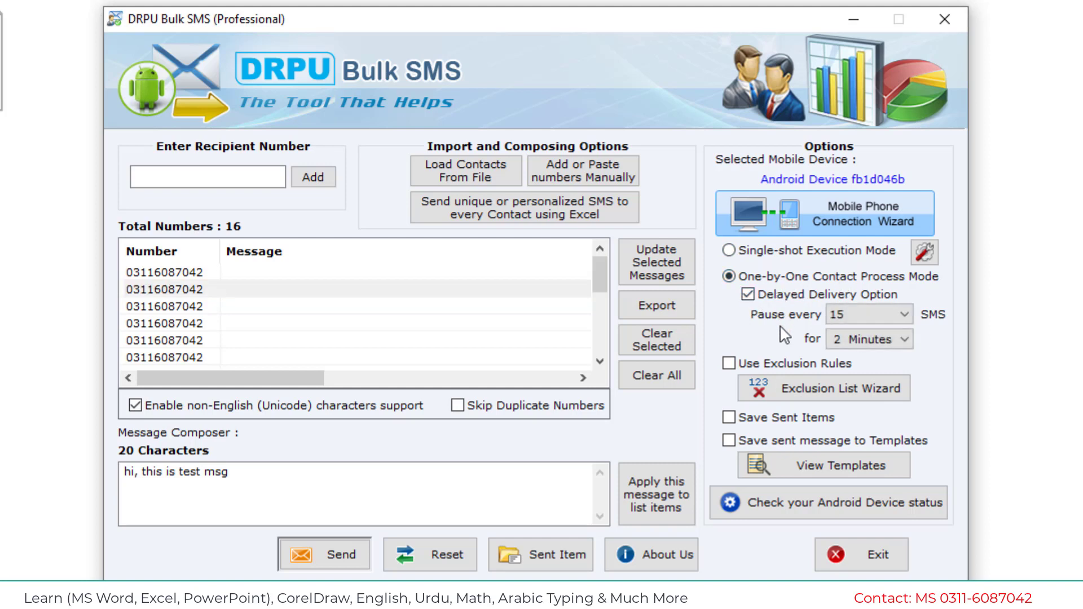
{"action": "left_click", "coordinate": [849, 316]}
{"action": "left_click", "coordinate": [838, 334]}
{"action": "left_click", "coordinate": [880, 339]}
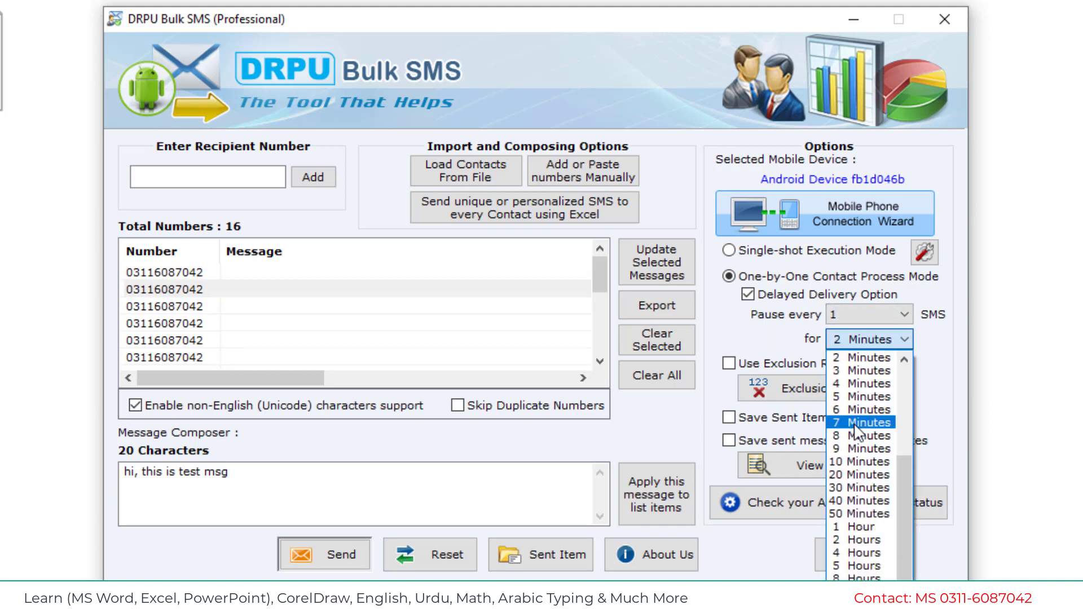
{"action": "scroll", "coordinate": [856, 431], "scroll_direction": "up", "scroll_amount": 2}
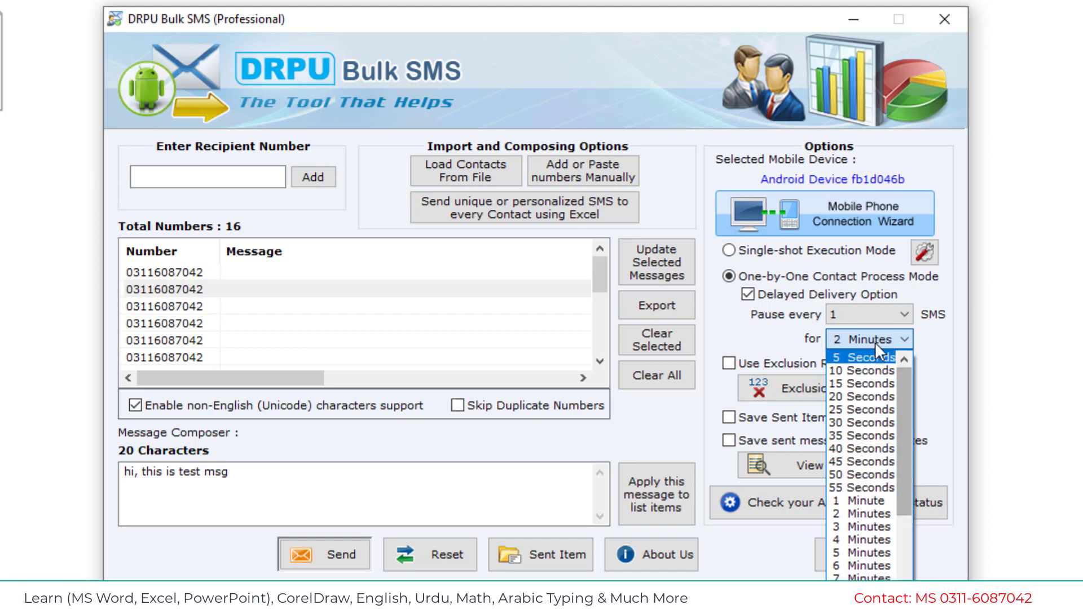
{"action": "left_click", "coordinate": [871, 357]}
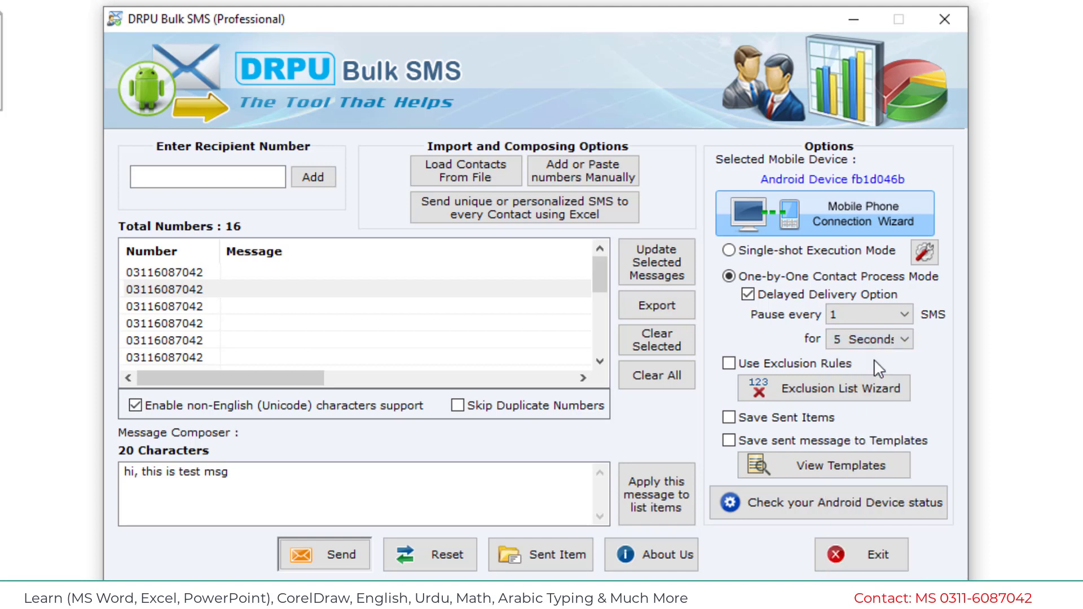
{"action": "left_click", "coordinate": [877, 341]}
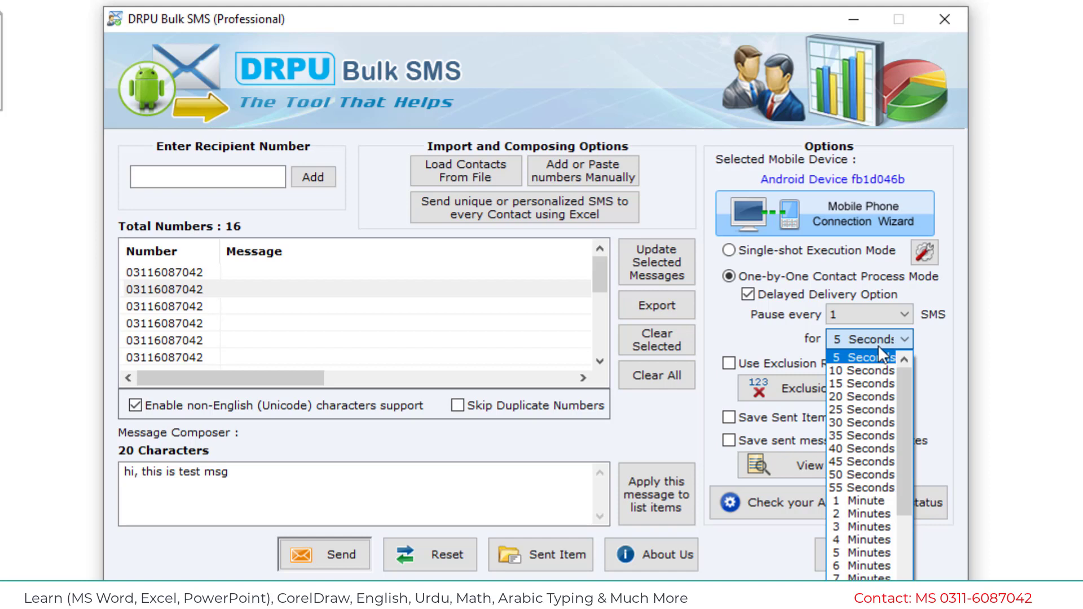
{"action": "left_click", "coordinate": [878, 344]}
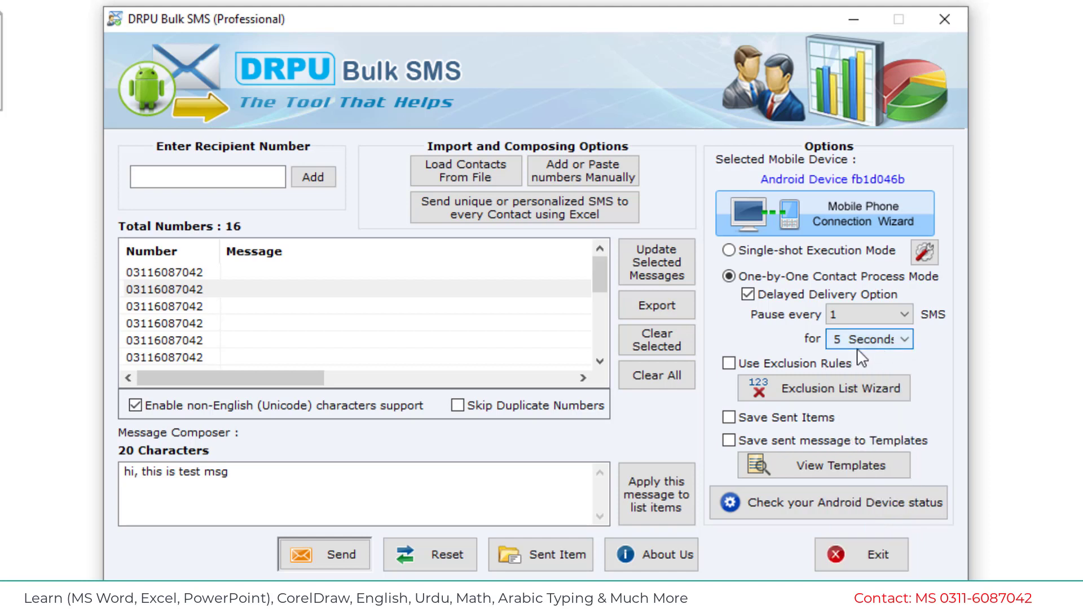
{"action": "left_click", "coordinate": [891, 348]}
{"action": "left_click", "coordinate": [890, 350]}
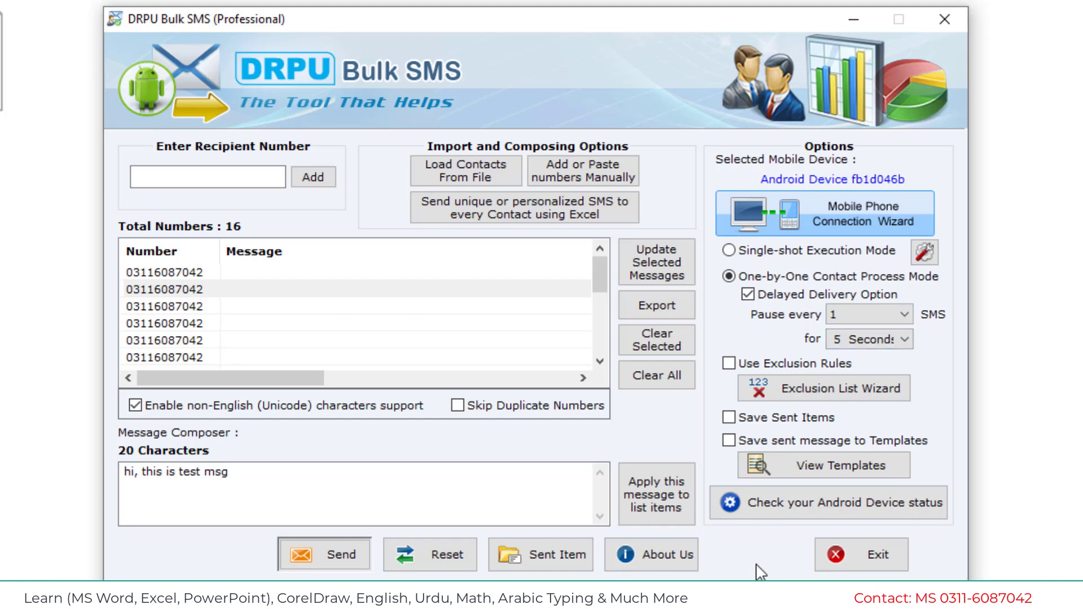
Apply 'hi, this is test msg' to all 16 numbers, check the list, and start sending.
{"action": "left_click", "coordinate": [317, 510]}
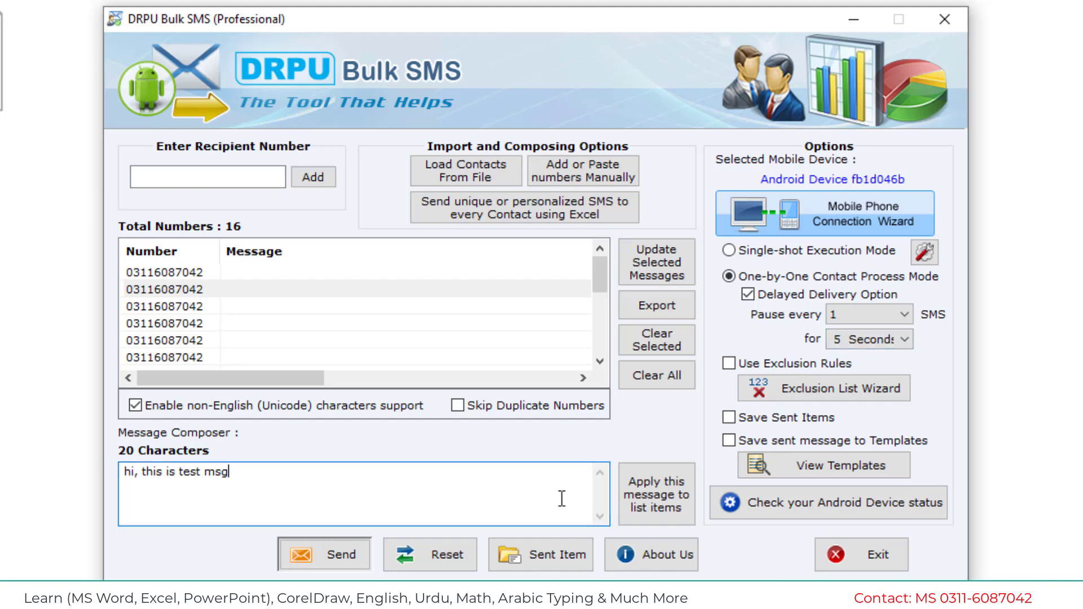
{"action": "left_click", "coordinate": [664, 506]}
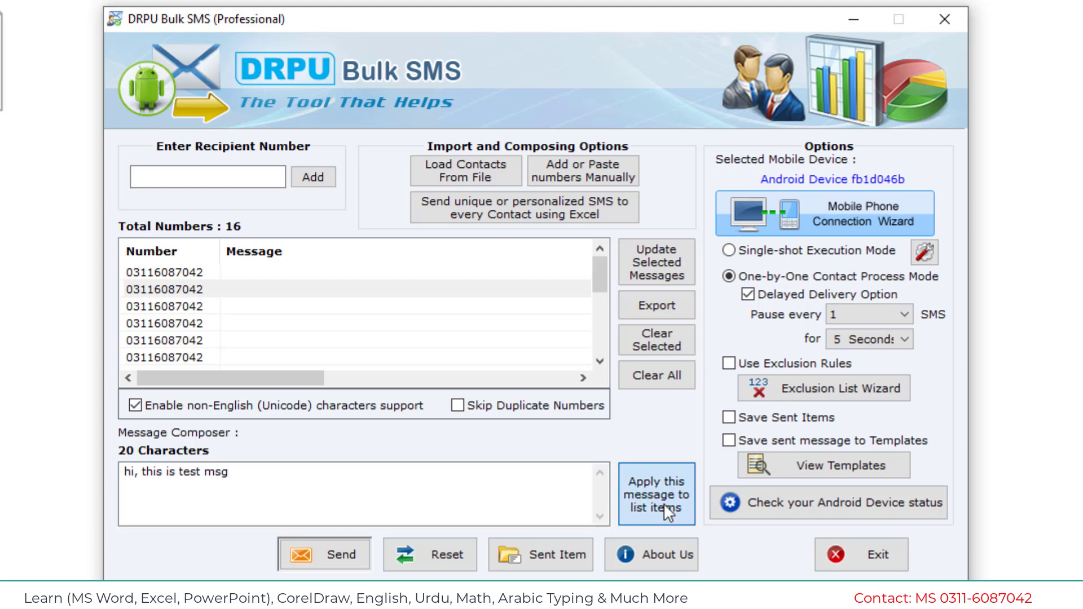
{"action": "left_click", "coordinate": [492, 375]}
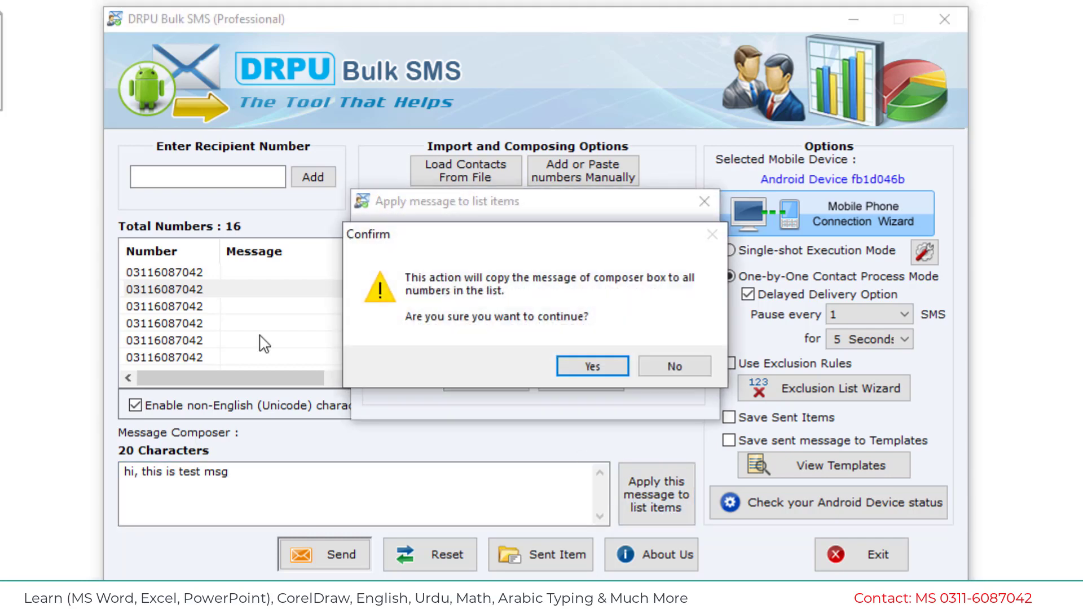
{"action": "left_click", "coordinate": [564, 367]}
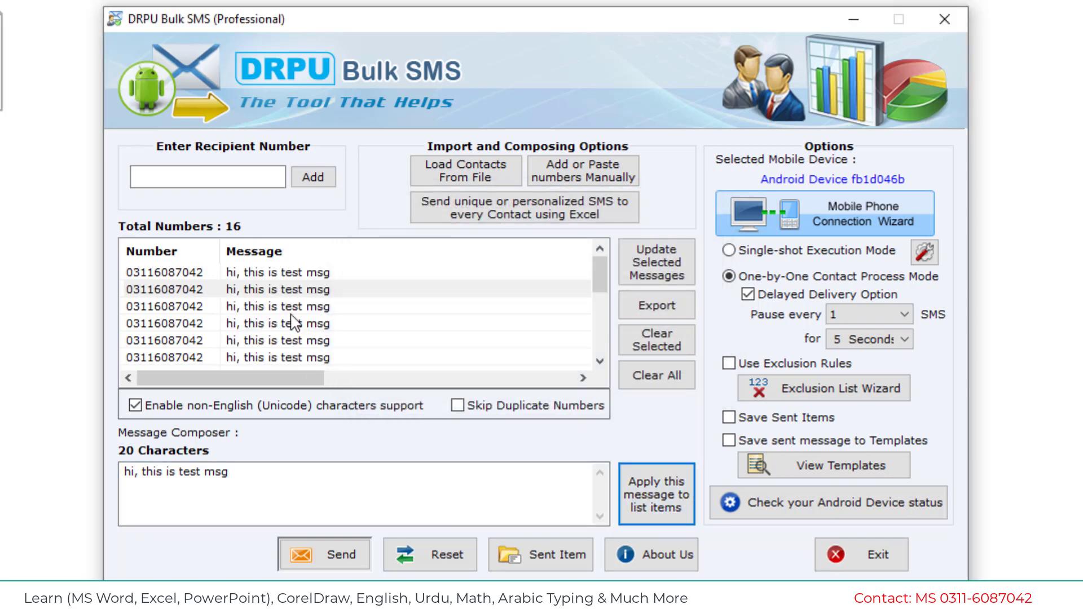
{"action": "left_click", "coordinate": [300, 343]}
{"action": "scroll", "coordinate": [304, 350], "scroll_direction": "down", "scroll_amount": 3}
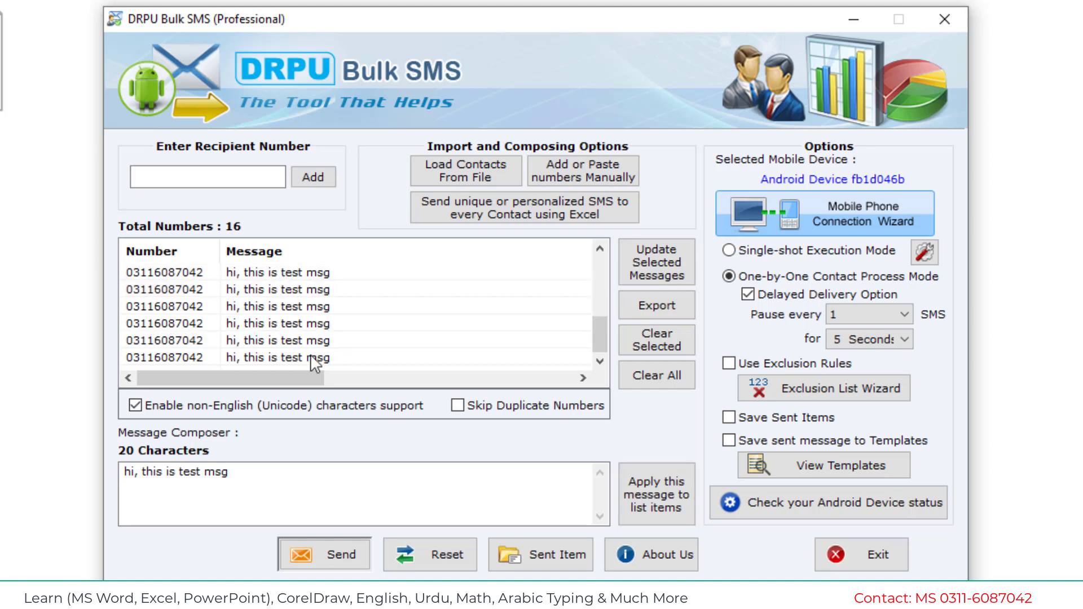
{"action": "scroll", "coordinate": [315, 366], "scroll_direction": "up", "scroll_amount": 3}
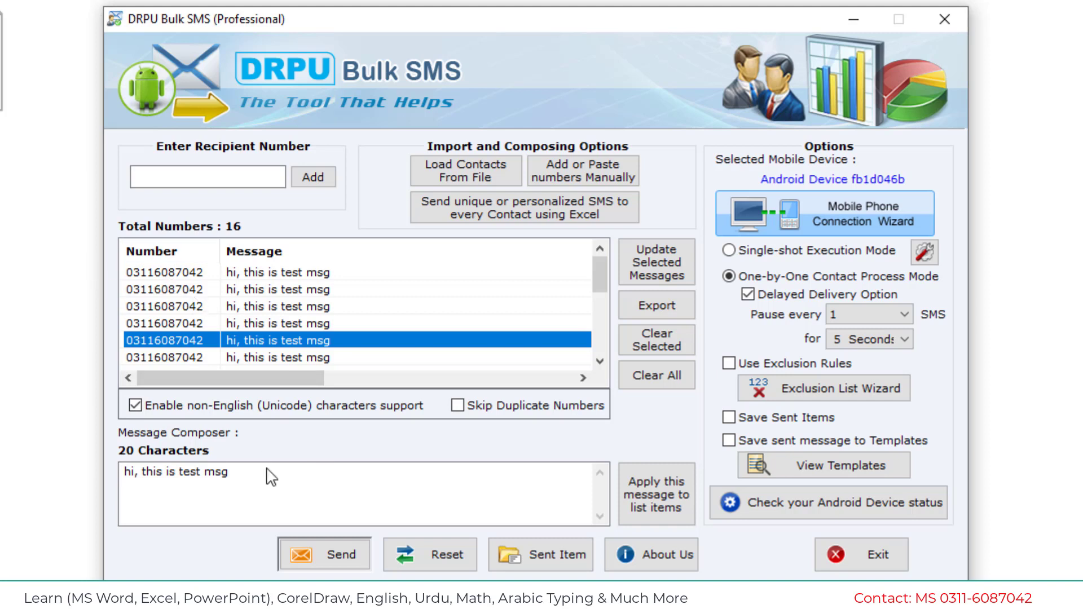
{"action": "left_click", "coordinate": [457, 406]}
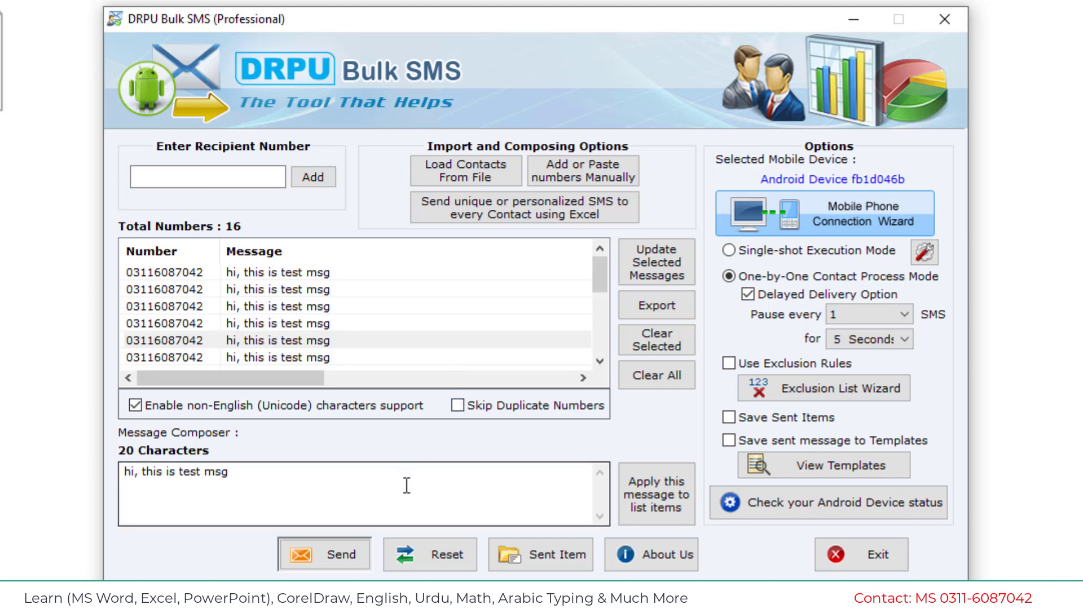
{"action": "left_click", "coordinate": [311, 554]}
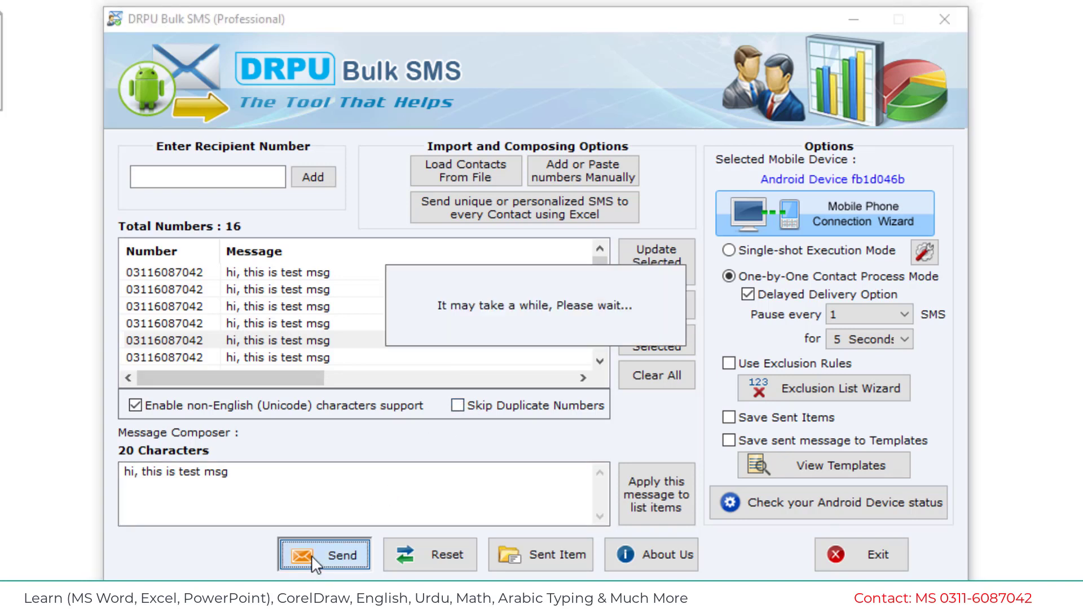